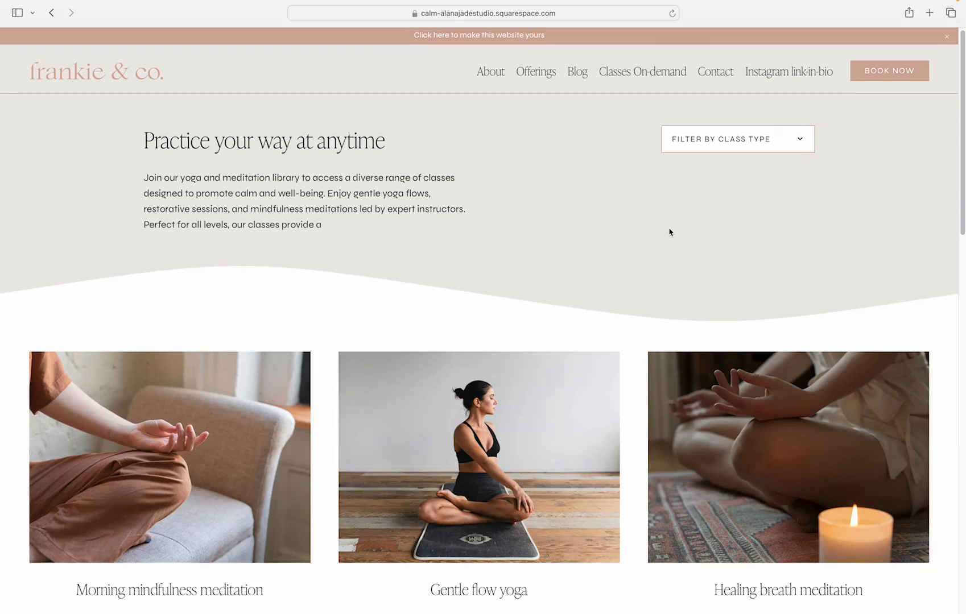
Open the Morning mindfulness meditation class from the library, view its page, and return to the class library
scroll(670, 233, "down", 5)
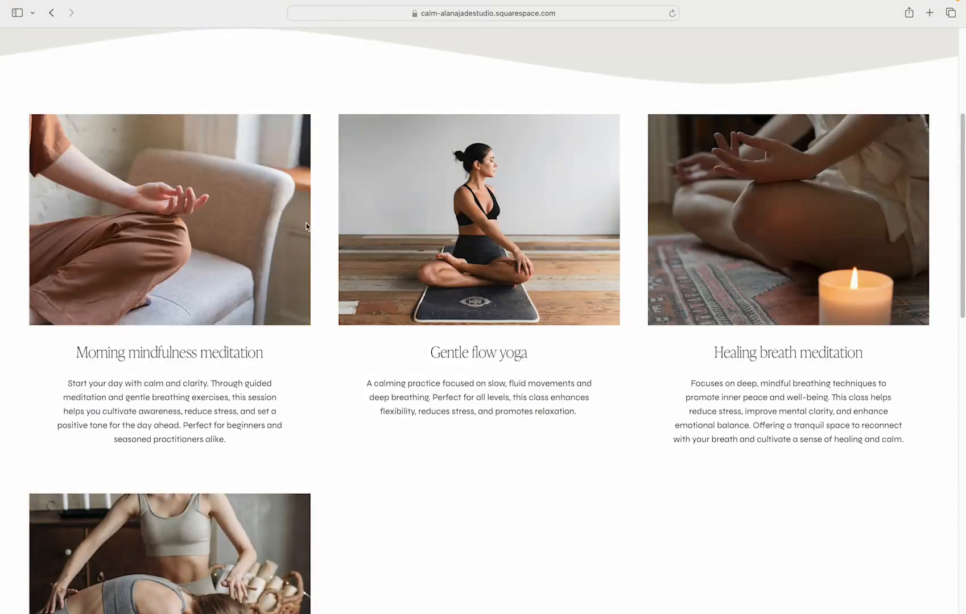
left_click(197, 254)
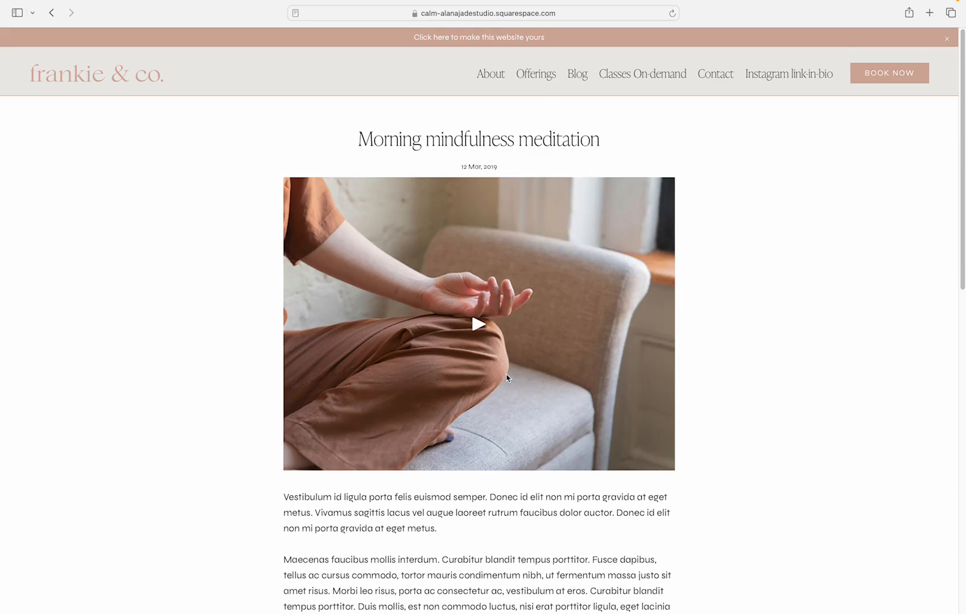
left_click(51, 13)
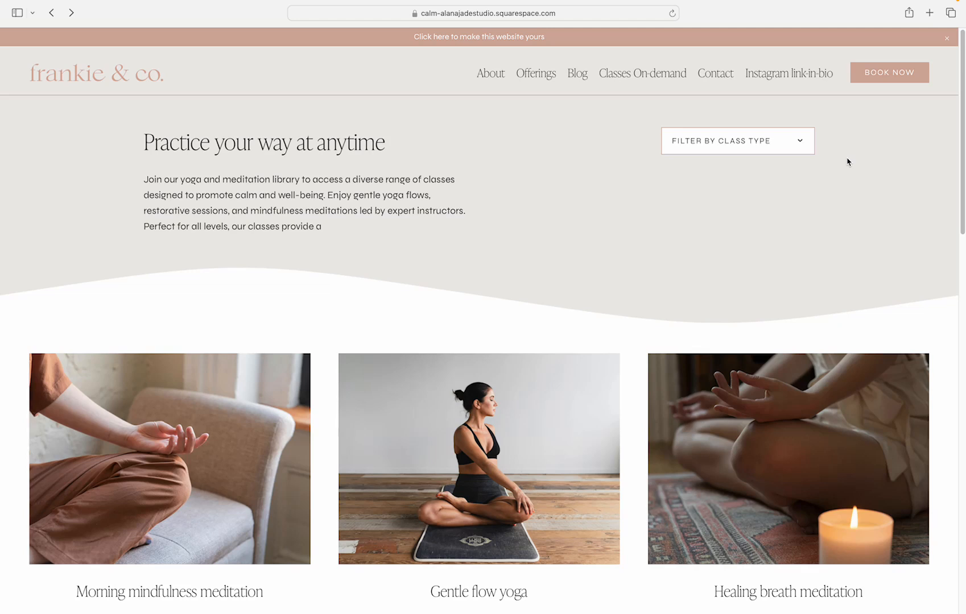
Filter the class library by the Meditation class type and look through the filtered classes
left_click(799, 142)
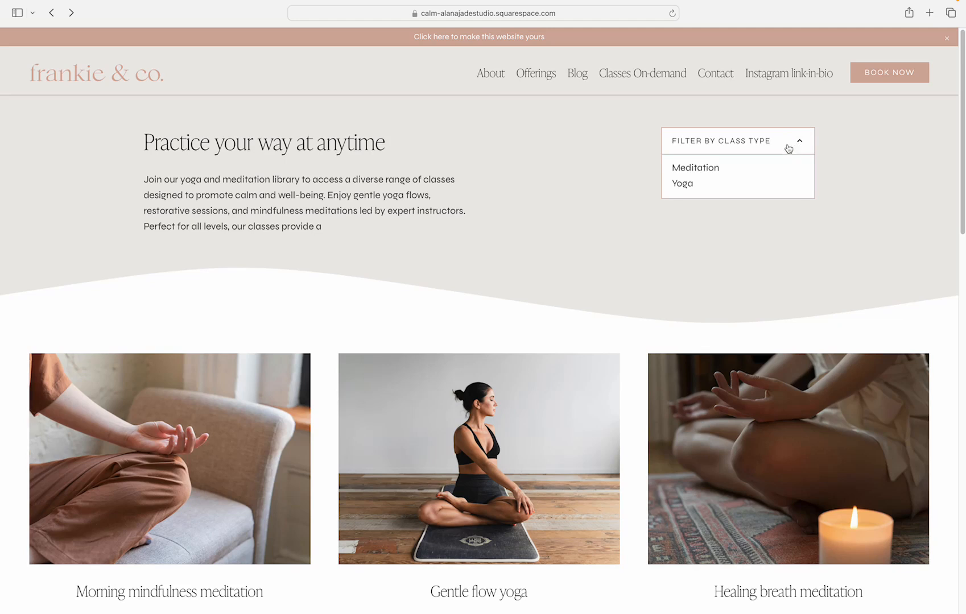
left_click(712, 172)
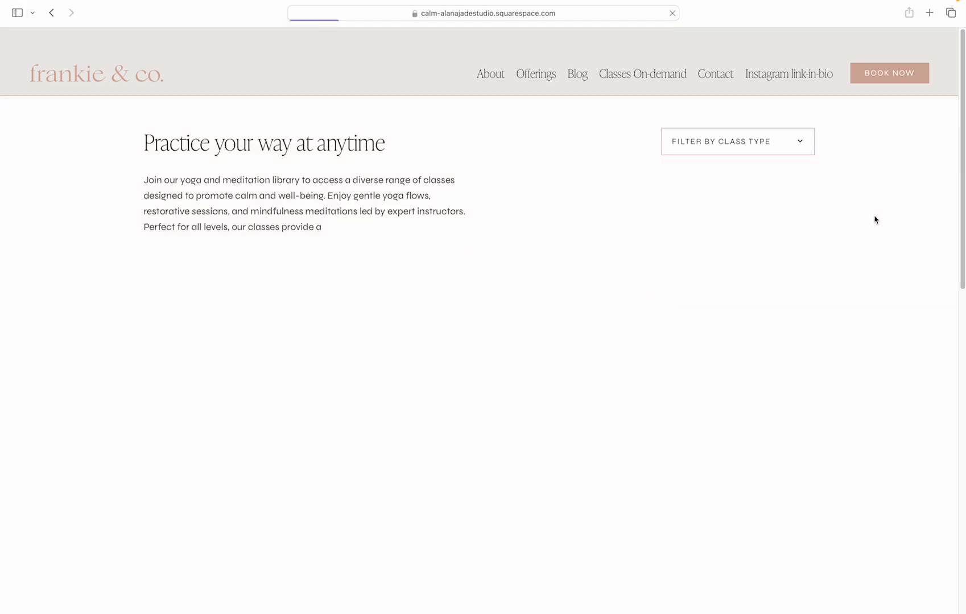
scroll(874, 216, "down", 1)
scroll(874, 219, "down", 3)
scroll(874, 219, "up", 4)
scroll(874, 219, "down", 2)
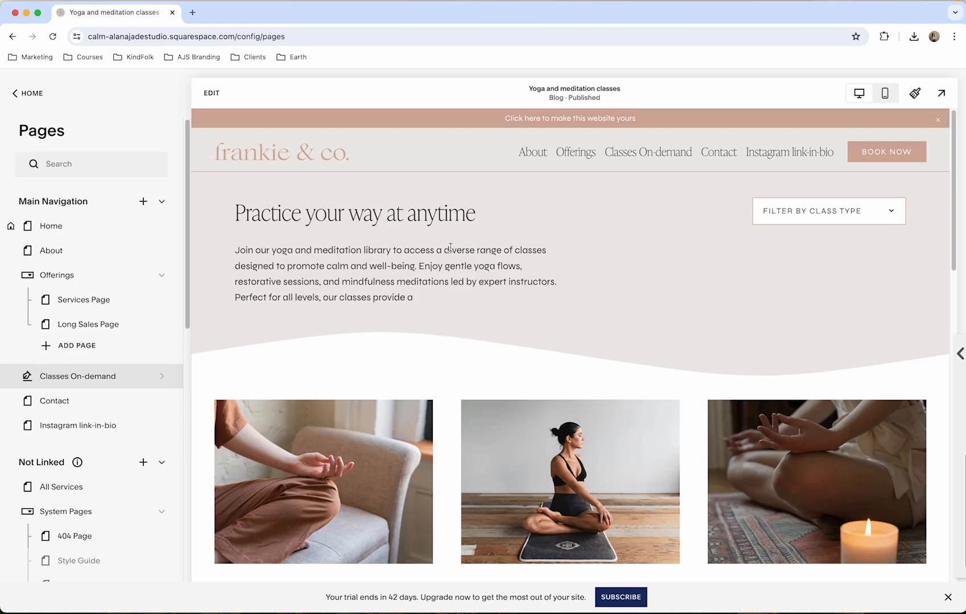
In the site editor, start a pricing plan for the Classes On-demand blog and name it "On-demand class subscription"
left_click(98, 380)
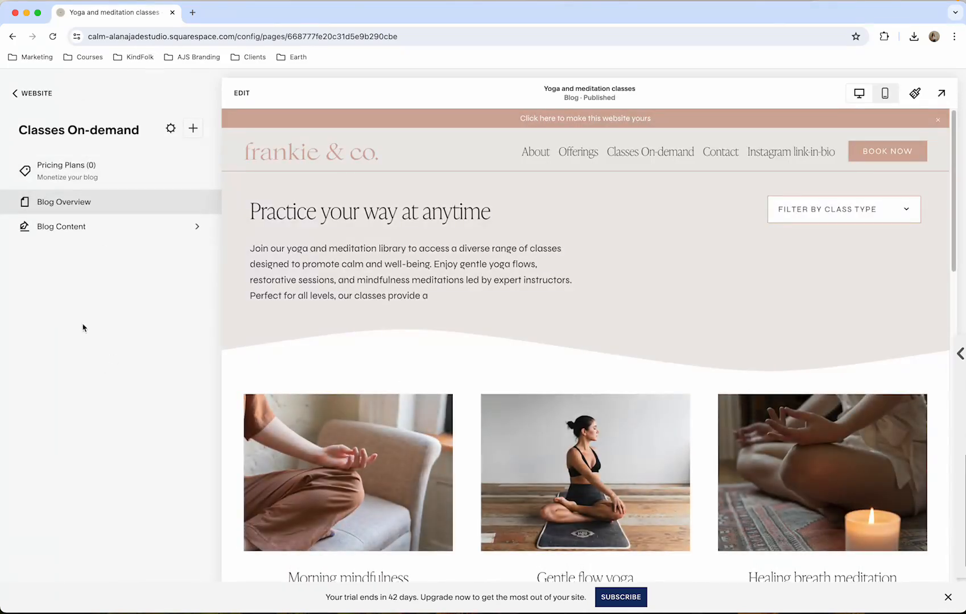
left_click(69, 172)
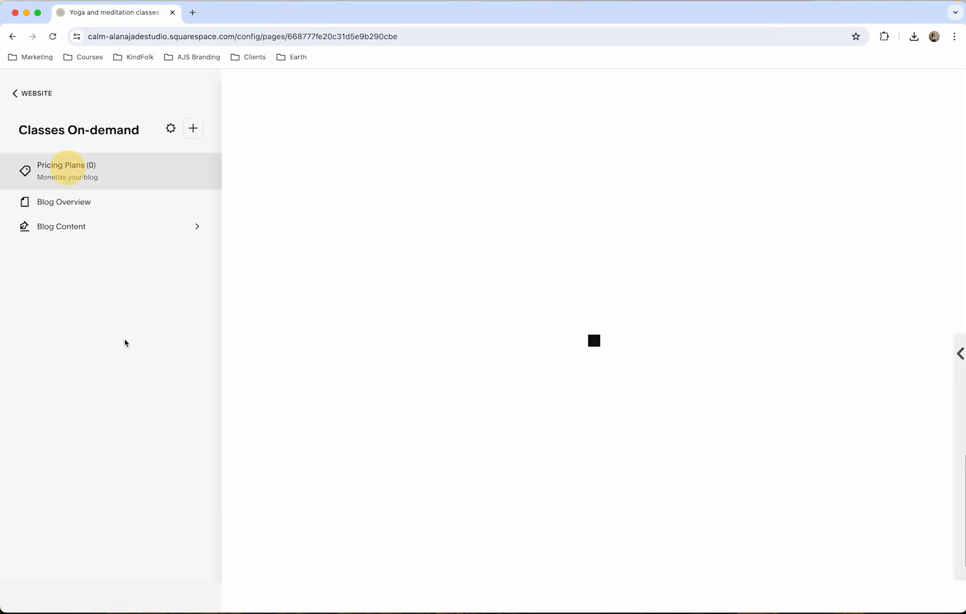
left_click(608, 380)
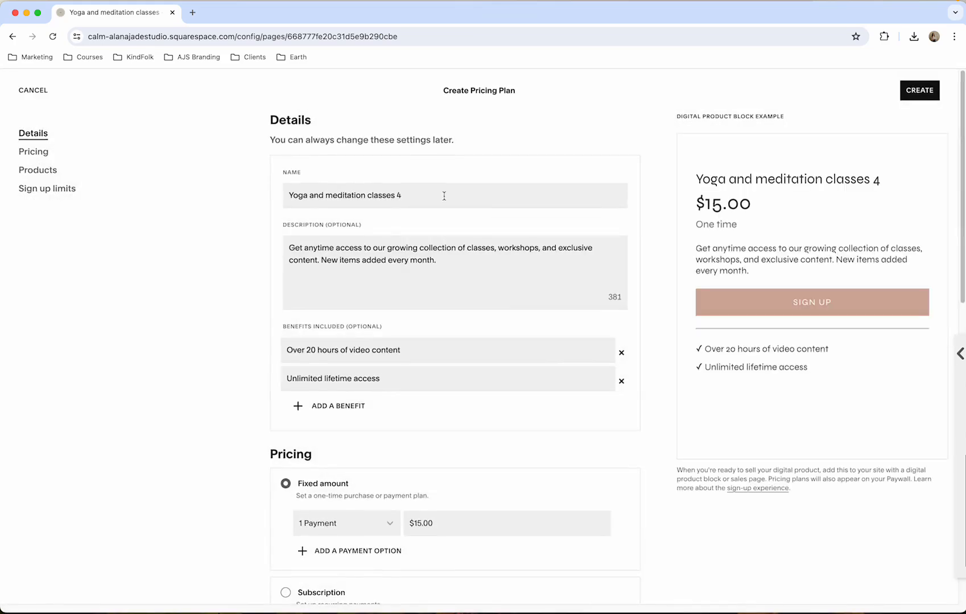
triple_click(443, 196)
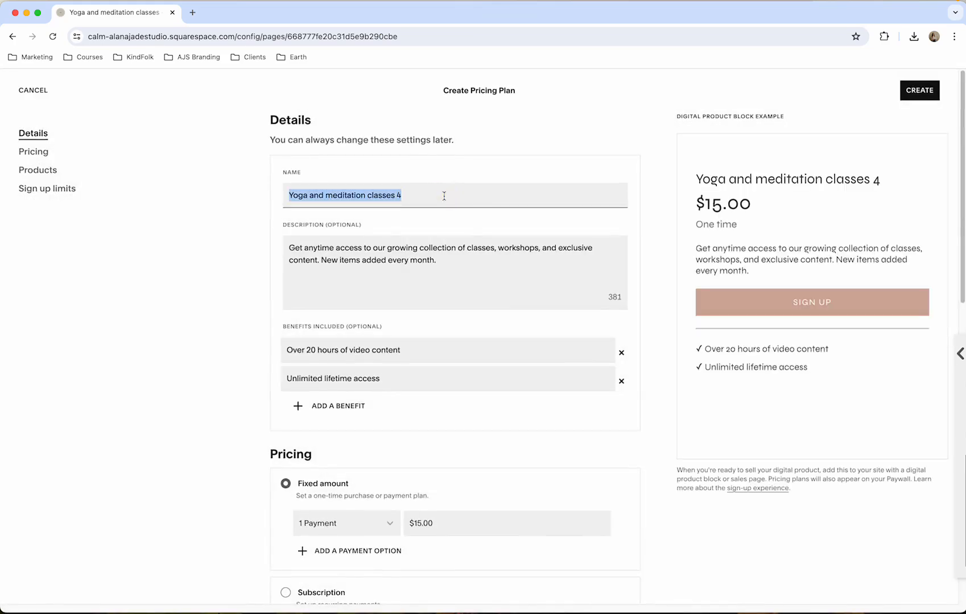
type("On-demand class subscription")
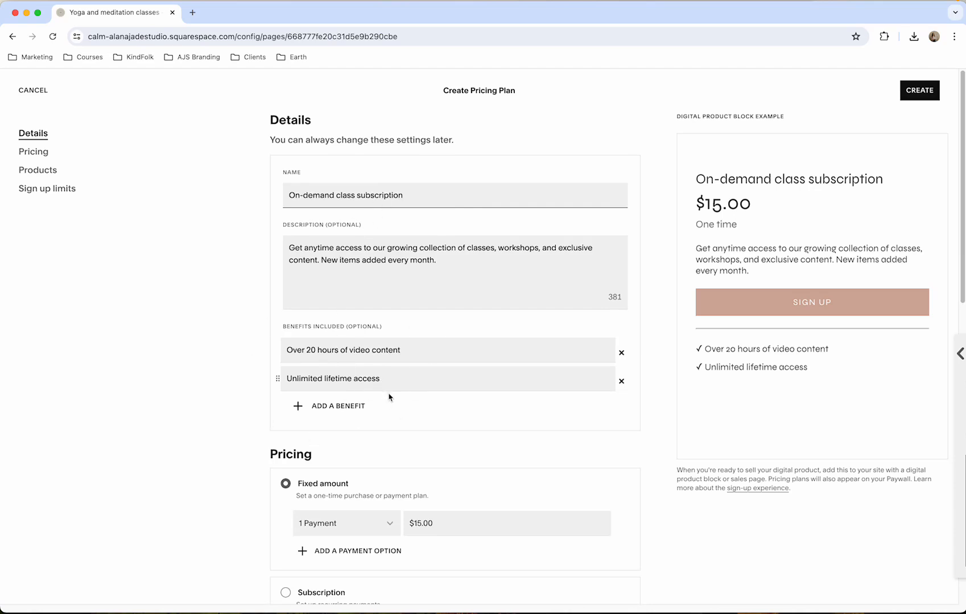
Switch the plan's pricing to Subscription and set the monthly price to $50.00
scroll(391, 397, "down", 5)
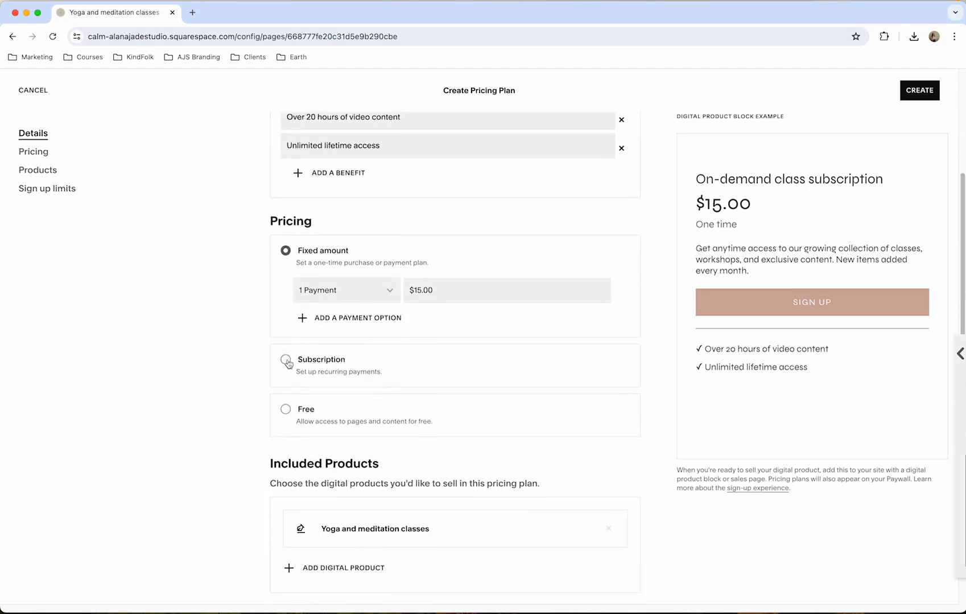
left_click(286, 360)
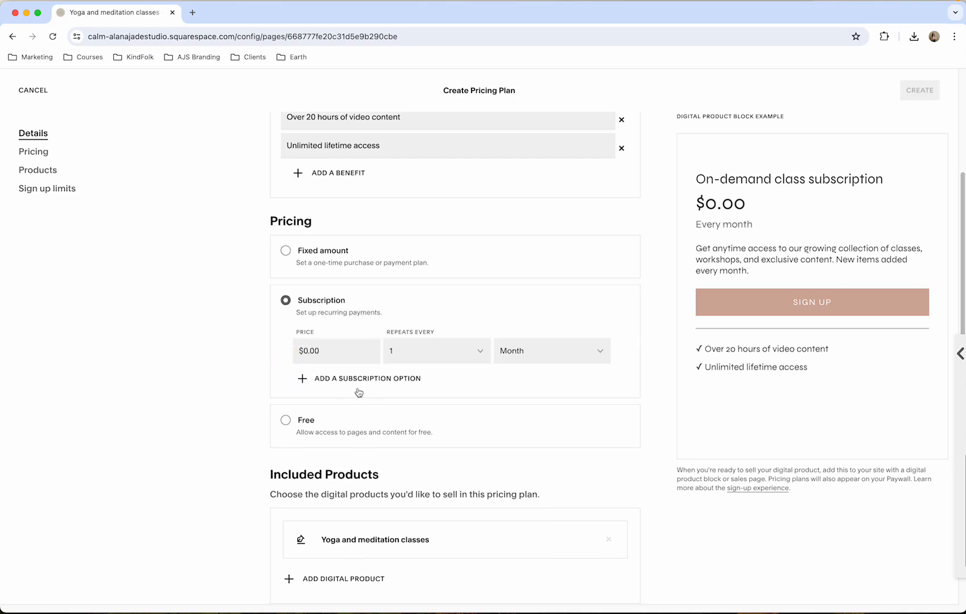
left_click(326, 351)
type("50")
Add a second subscription option priced at $500.00 that repeats every year
left_click(405, 379)
left_click(316, 384)
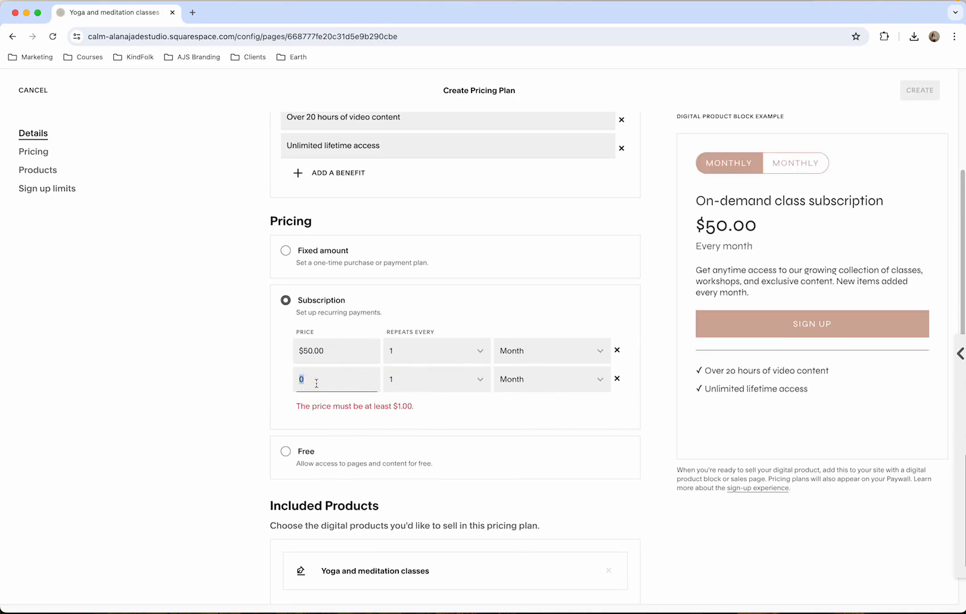
type("500")
left_click(557, 379)
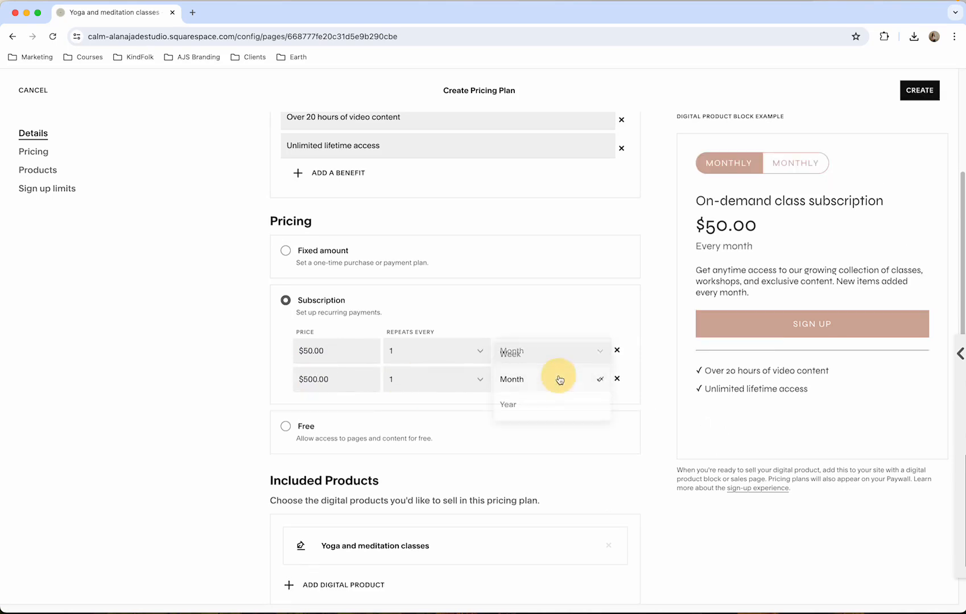
left_click(539, 404)
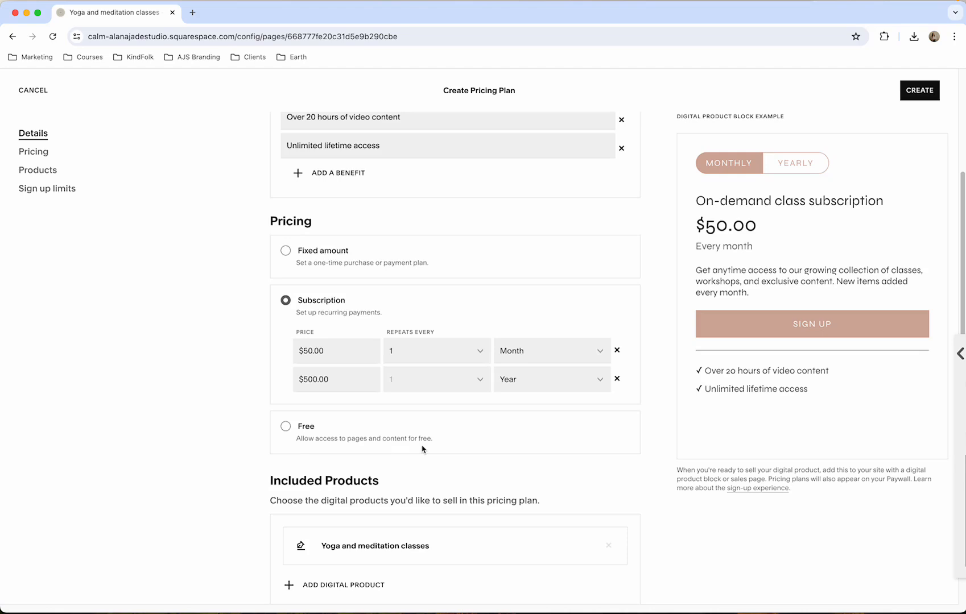
scroll(468, 444, "down", 3)
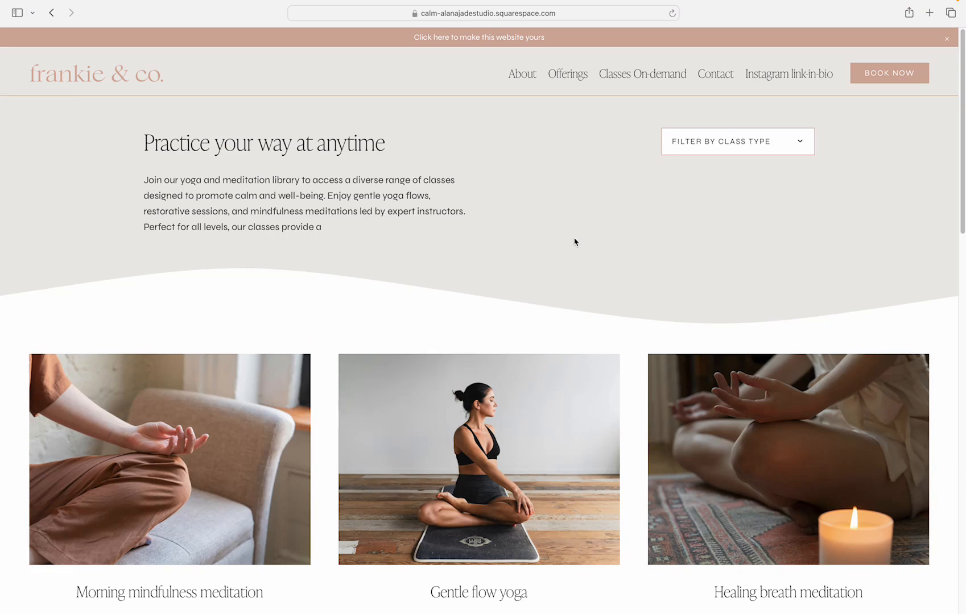
On the live site, open the locked Morning mindfulness meditation class, go to its sign-up page, and view the yearly subscription option
scroll(574, 241, "down", 2)
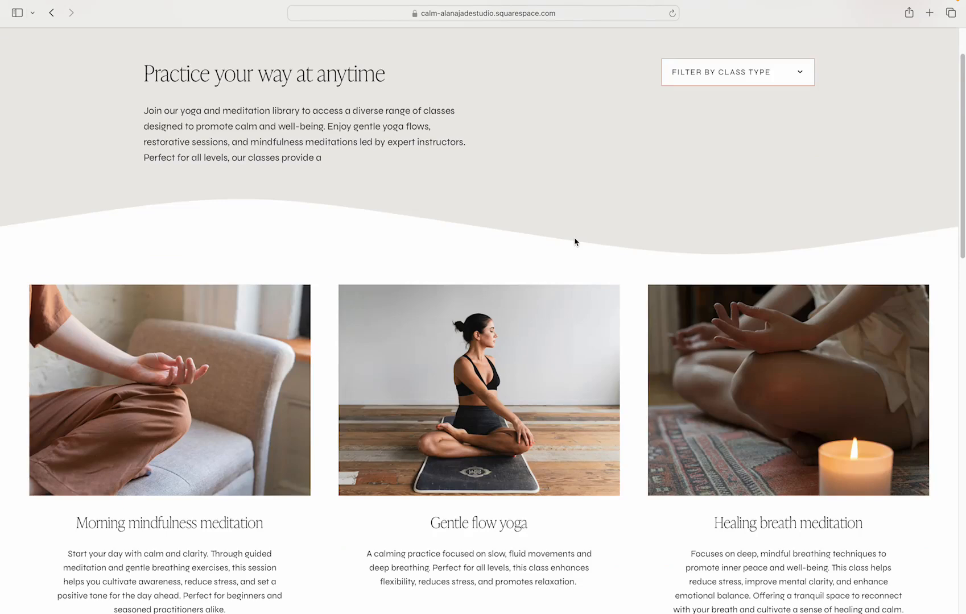
scroll(574, 242, "down", 1)
left_click(190, 338)
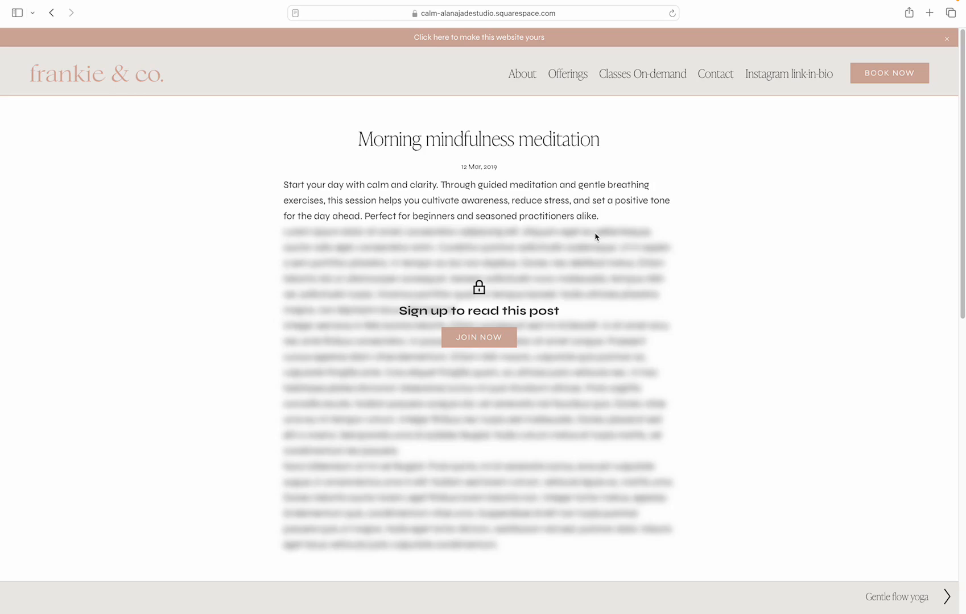
left_click(481, 339)
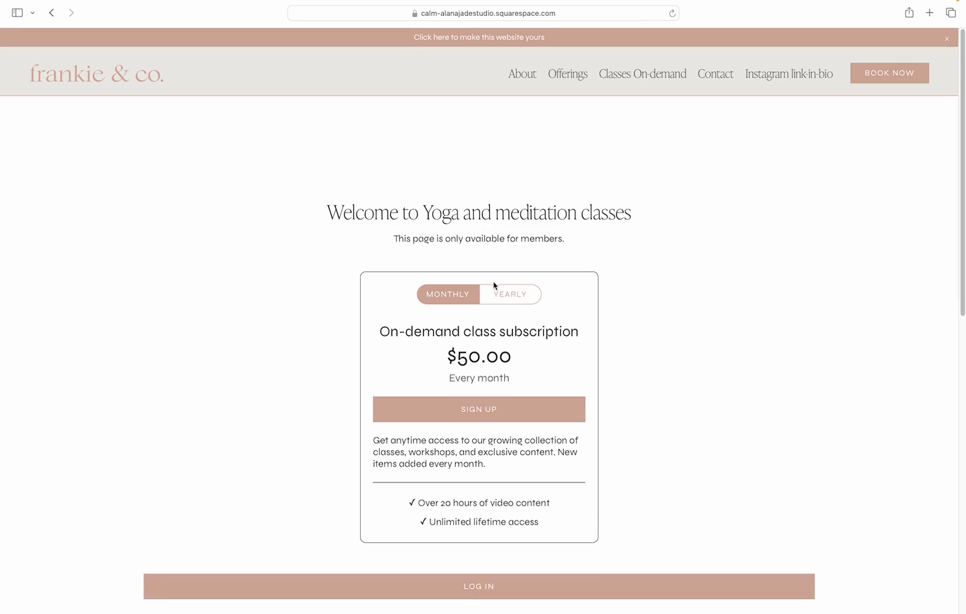
left_click(515, 293)
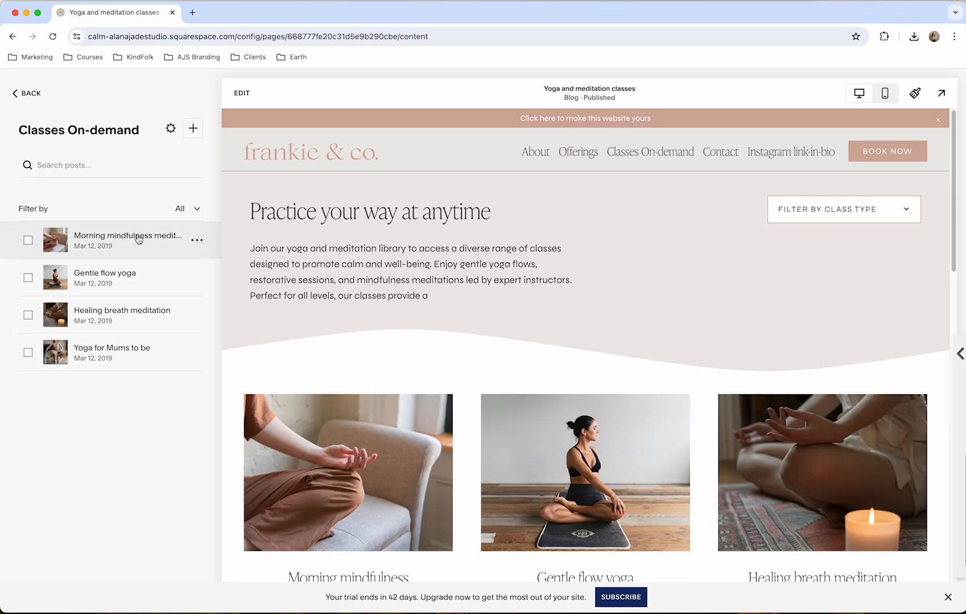
In the site editor, set the Morning mindfulness meditation post as a public preview
left_click(197, 242)
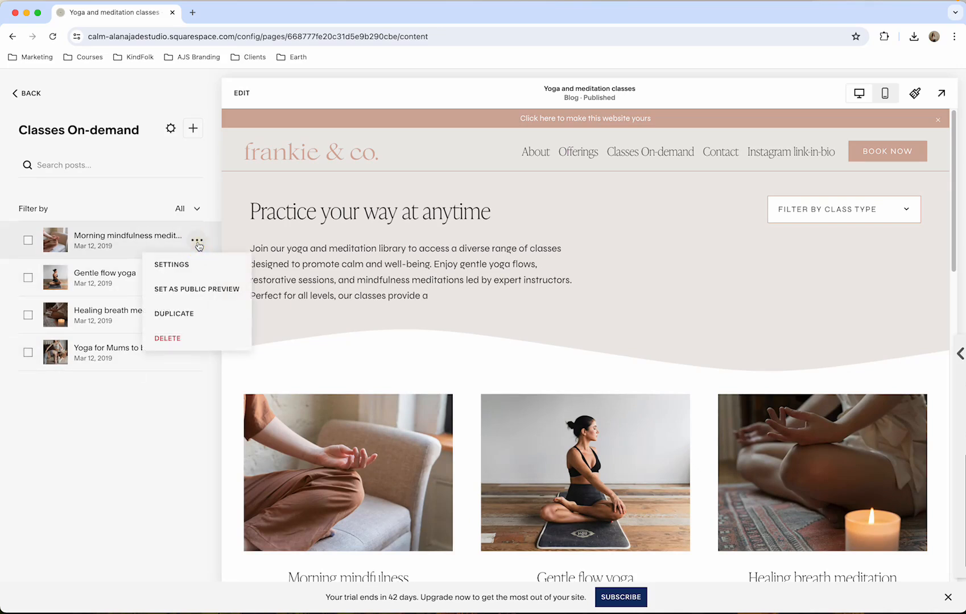
left_click(224, 290)
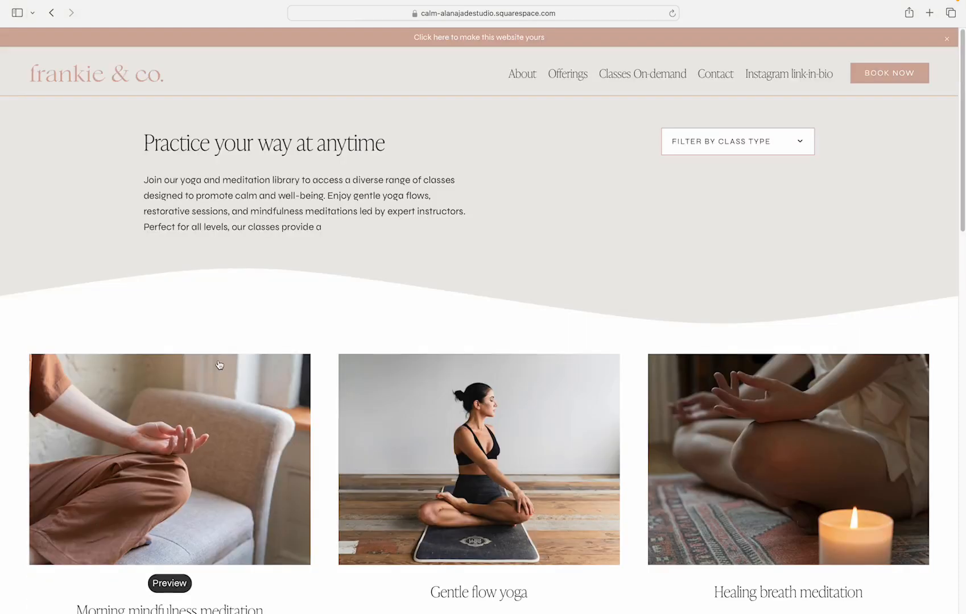
On the live site, review the Morning mindfulness meditation preview page and continue to the Gentle flow yoga class
scroll(219, 368, "down", 3)
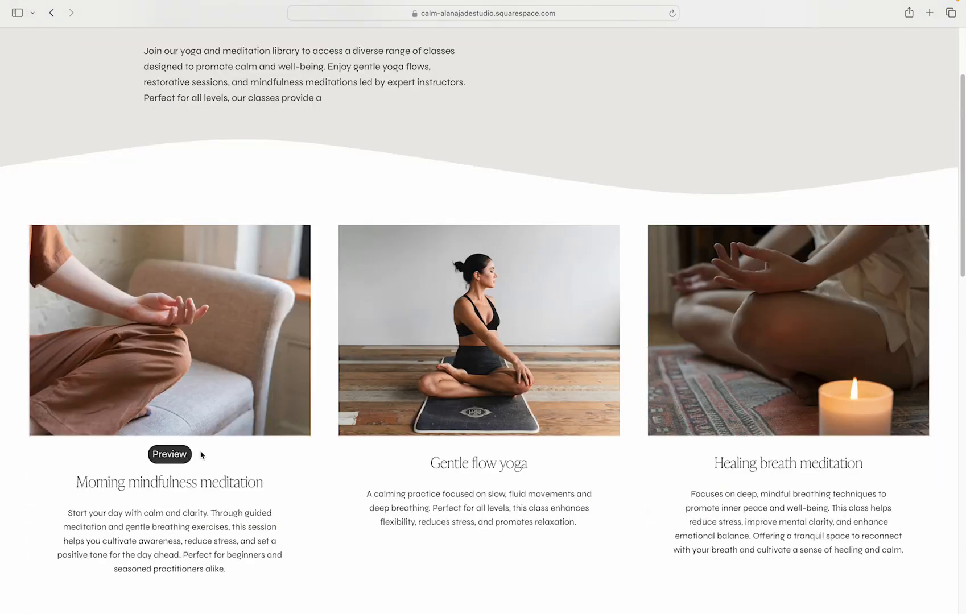
left_click(201, 356)
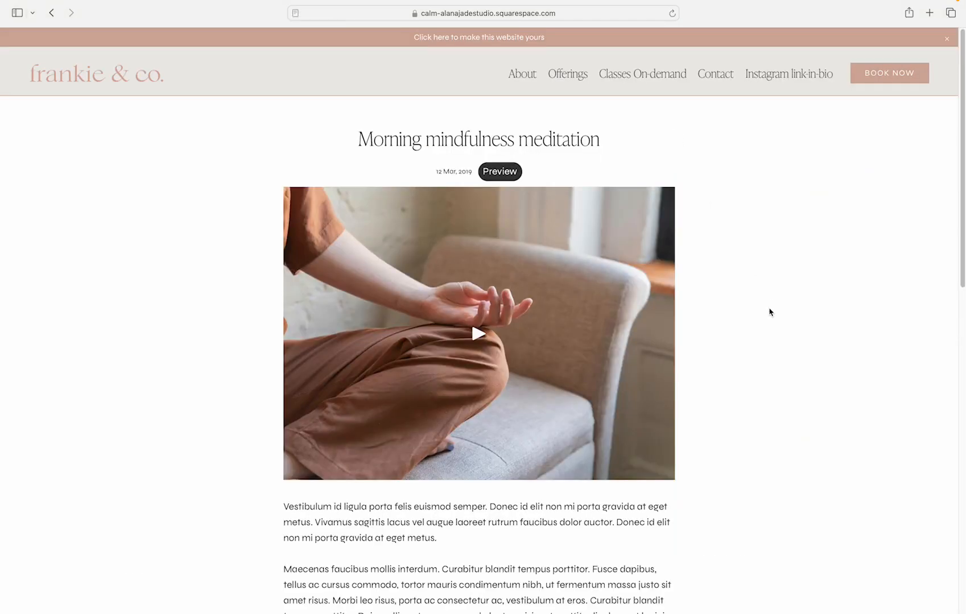
scroll(770, 313, "down", 6)
scroll(770, 312, "up", 6)
scroll(769, 312, "down", 5)
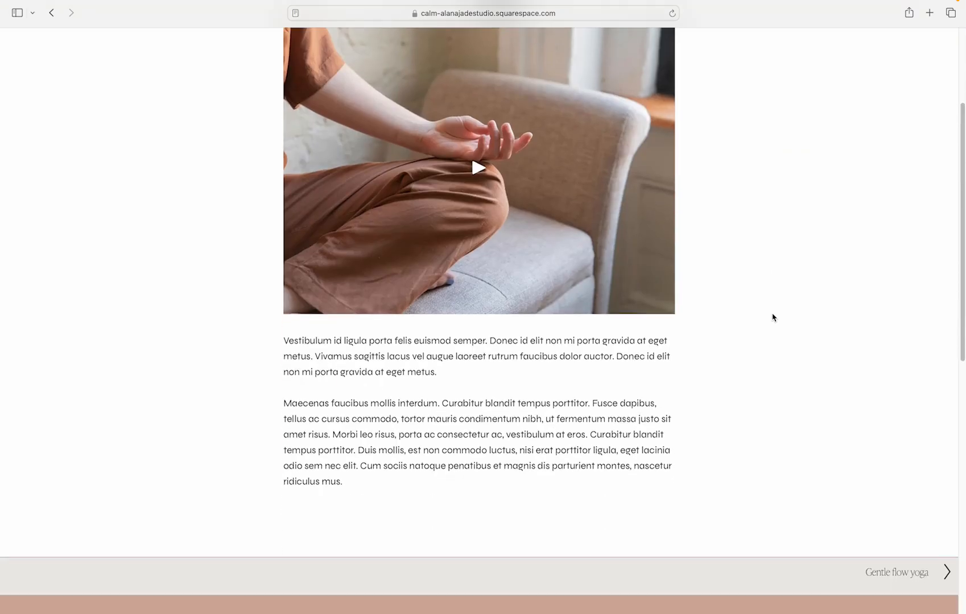
left_click(902, 572)
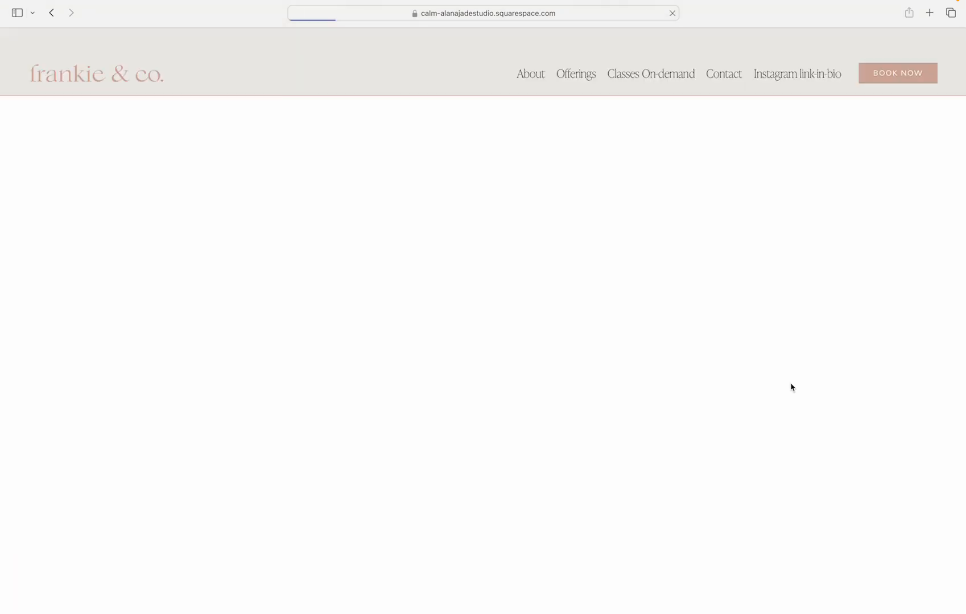